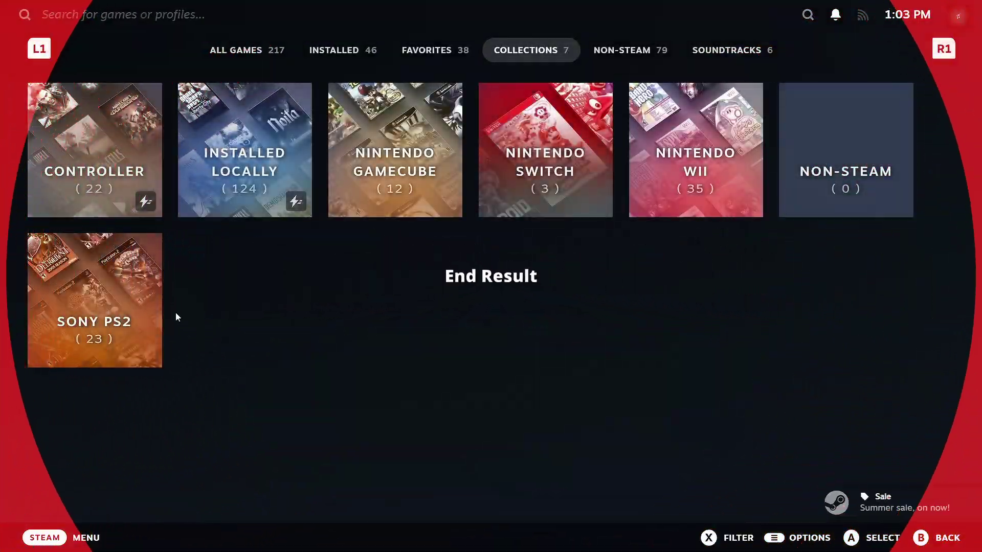
Open the Nintendo Wii collection in the Steam library and browse its games.
click(659, 206)
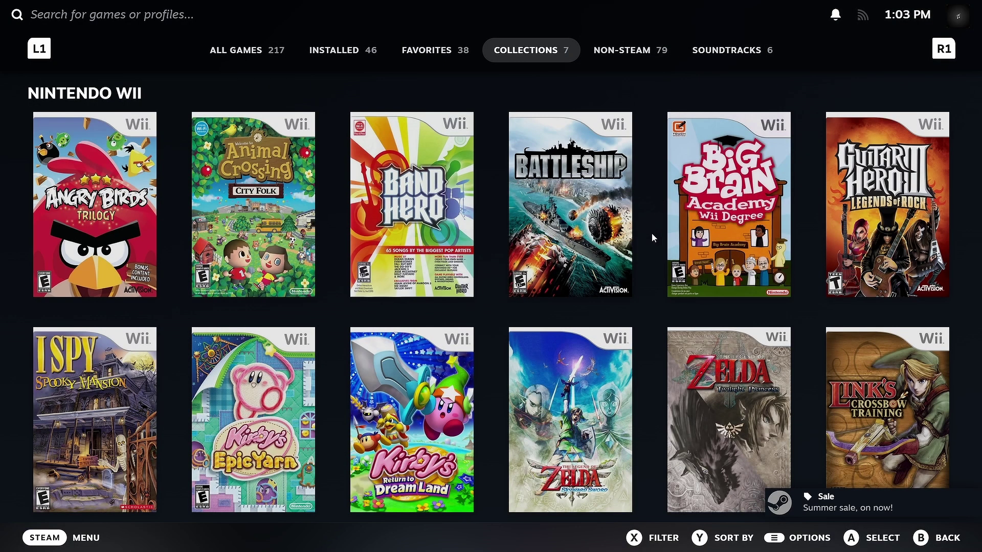
scroll(652, 233, down, 5)
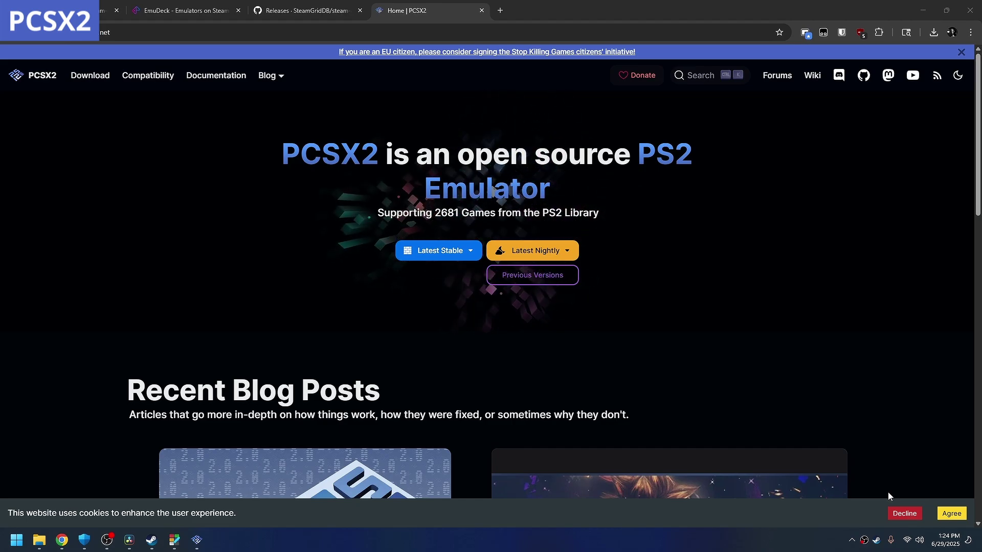
Switch to the PCSX2 emulator and review its global controller settings.
click(197, 541)
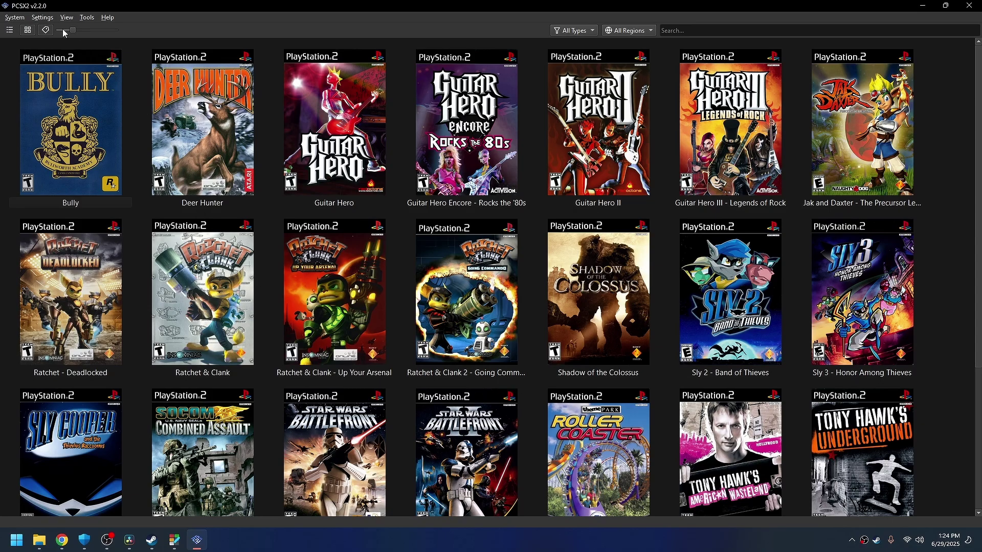
click(42, 17)
click(80, 154)
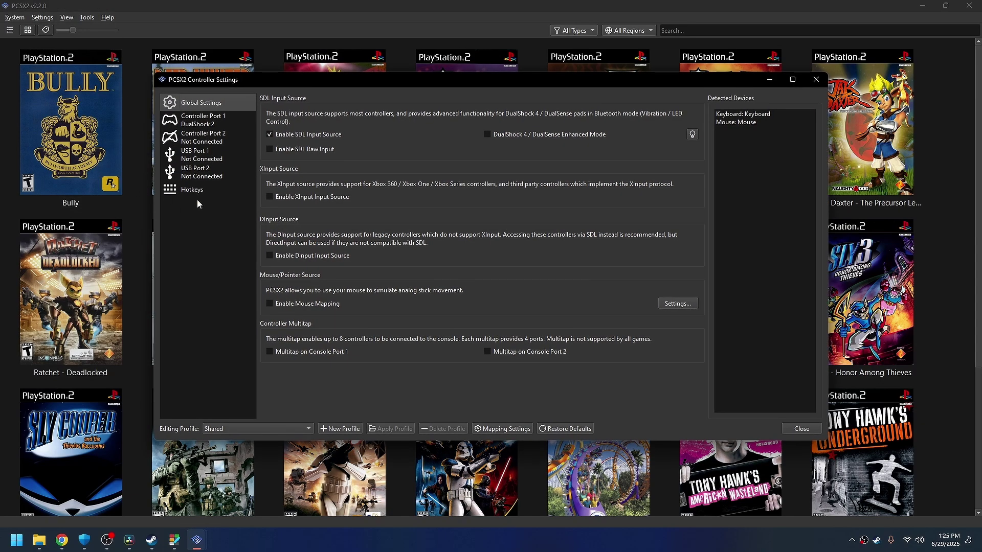
click(816, 80)
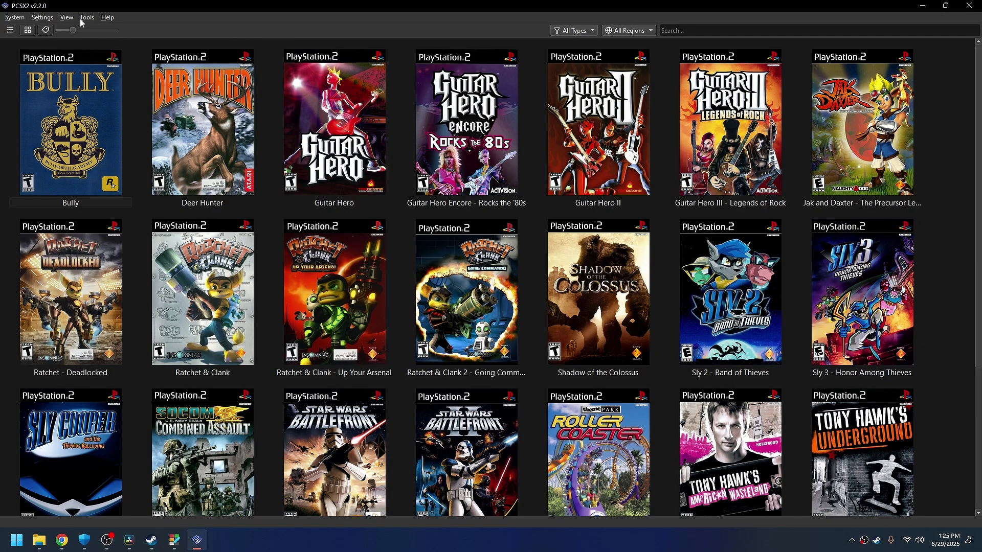
Review the PCSX2 graphics settings for display and rendering, including internal resolution and texture filtering.
click(49, 22)
click(100, 124)
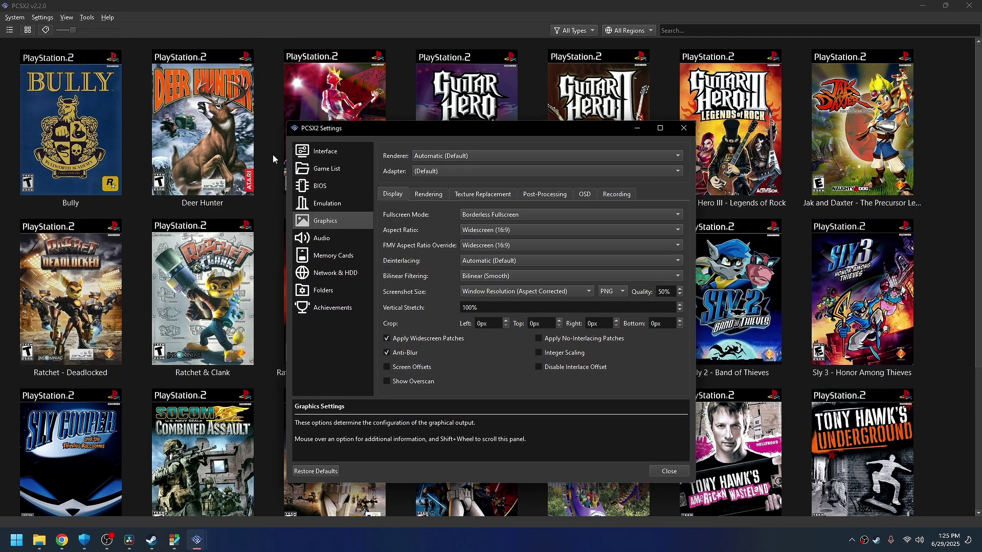
click(441, 196)
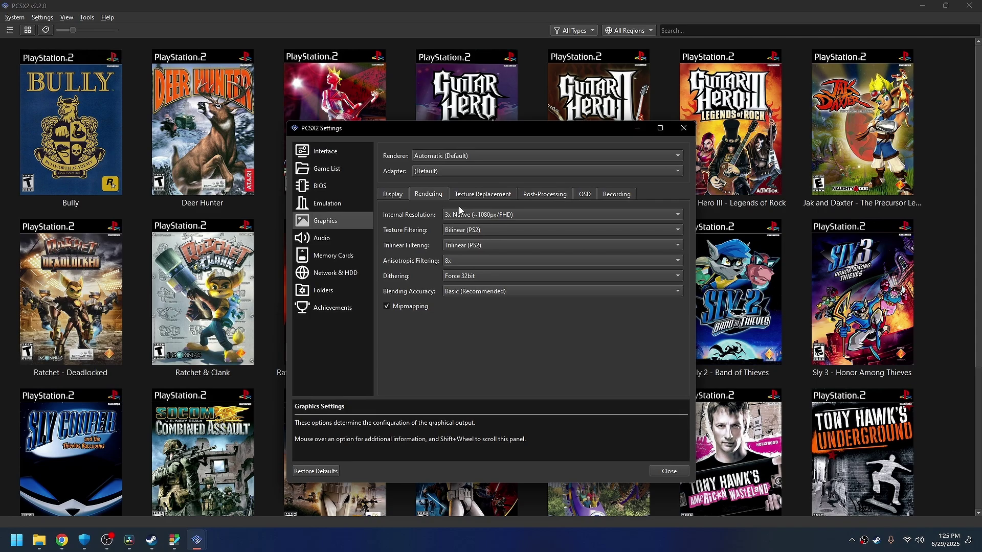
click(681, 133)
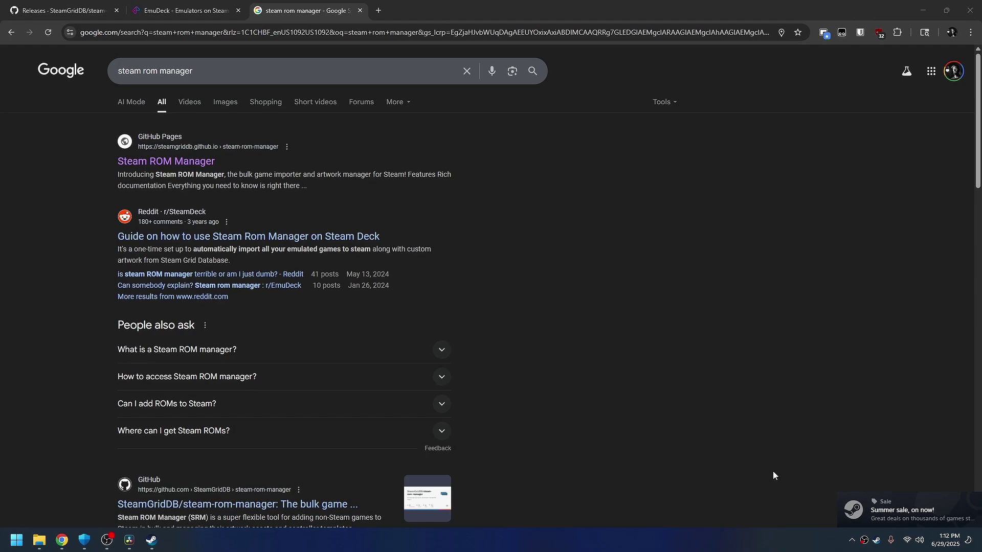
In the browser, download Steam-ROM-Manager-2.5.29.msi from the Steam ROM Manager GitHub releases and launch the installer.
click(199, 160)
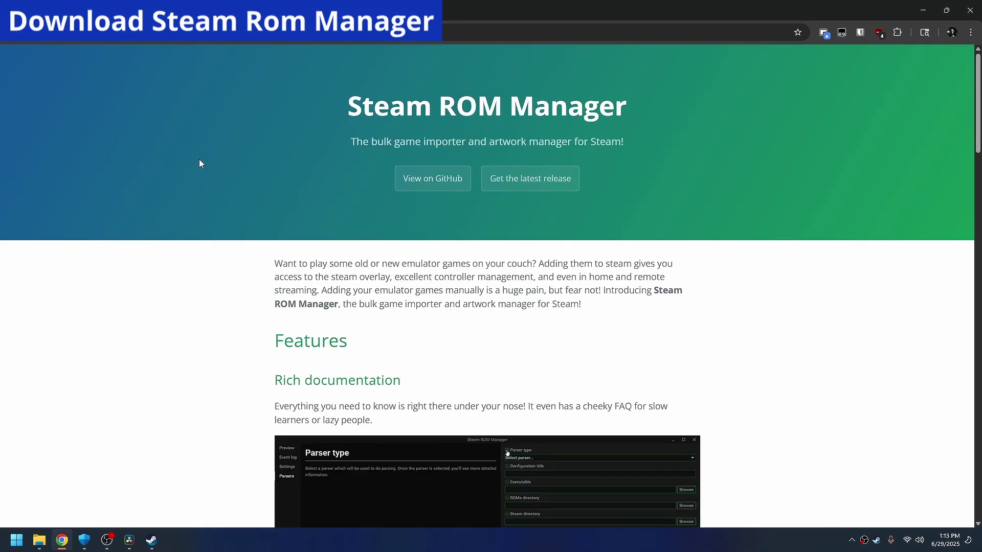
click(501, 188)
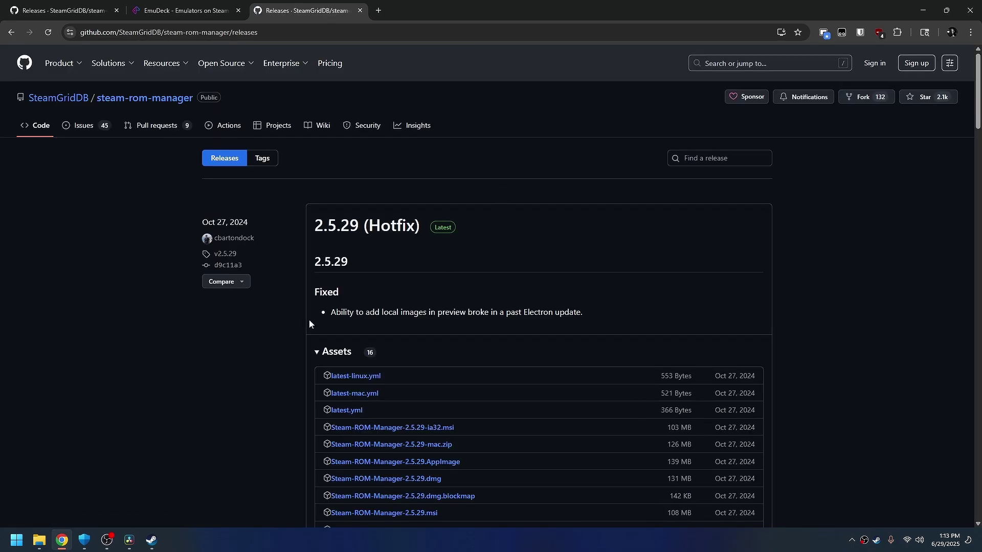
scroll(309, 321, down, 3)
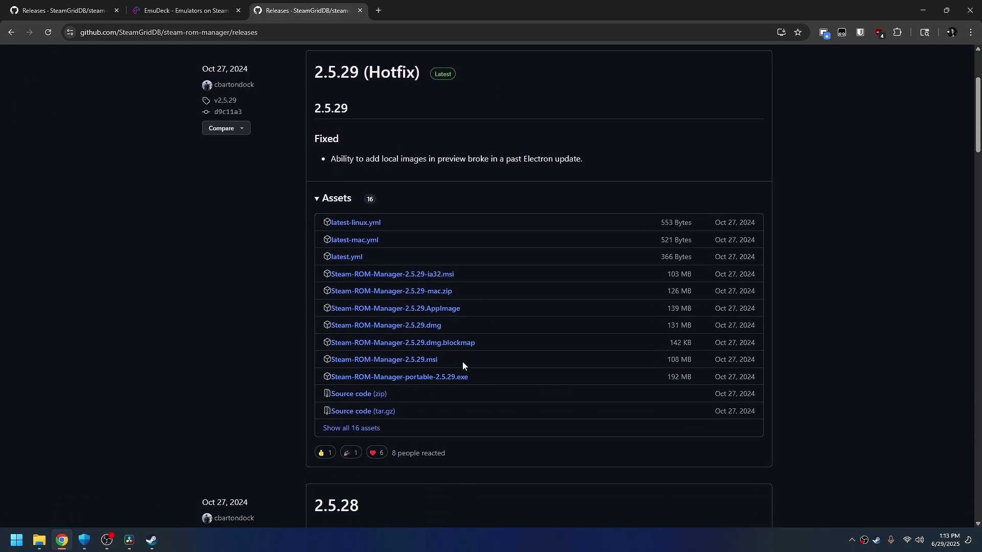
click(435, 360)
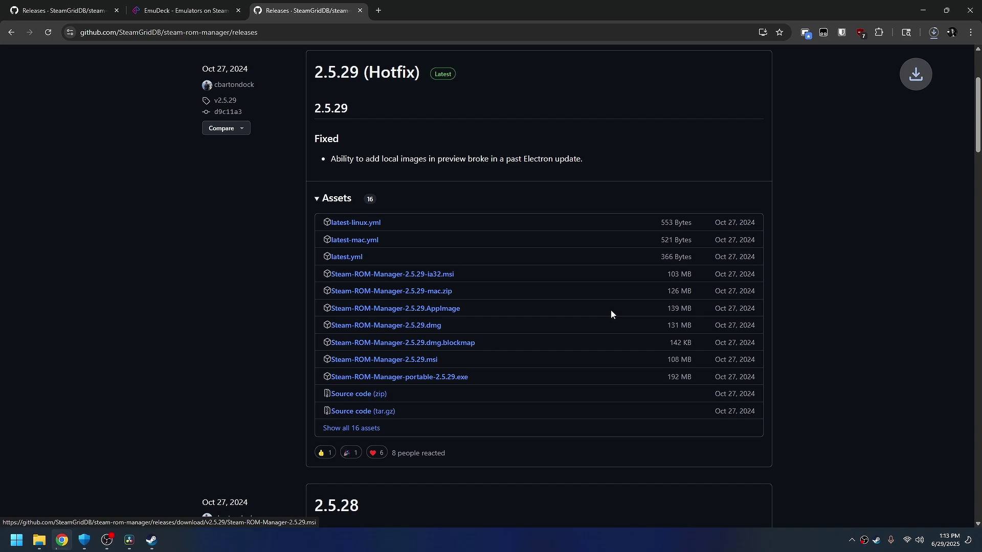
click(934, 32)
click(927, 56)
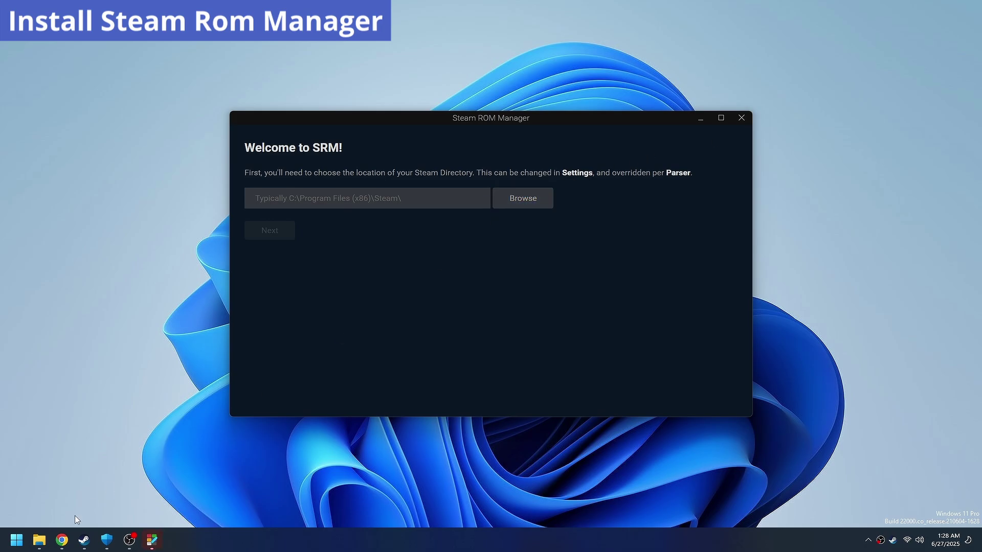
Set the Steam directory to C:\Program Files (x86)\Steam and continue the welcome setup.
click(550, 202)
click(304, 302)
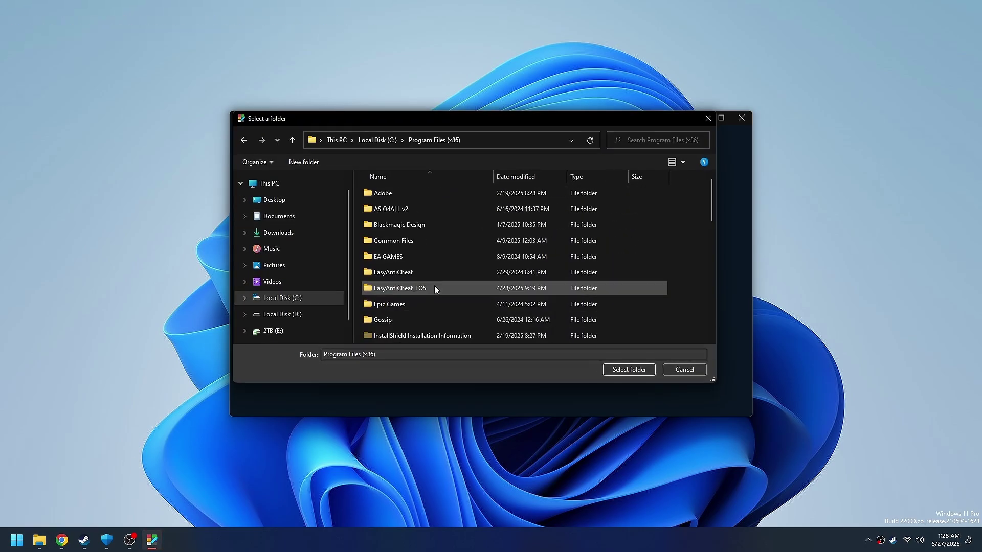
scroll(434, 285, down, 1)
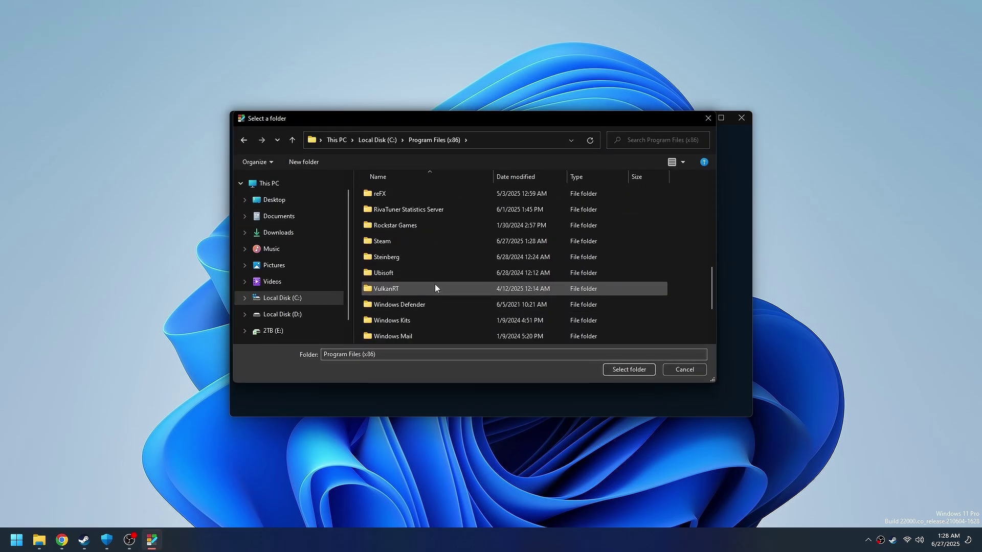
double_click(399, 241)
drag(460, 115, 652, 133)
key(Return)
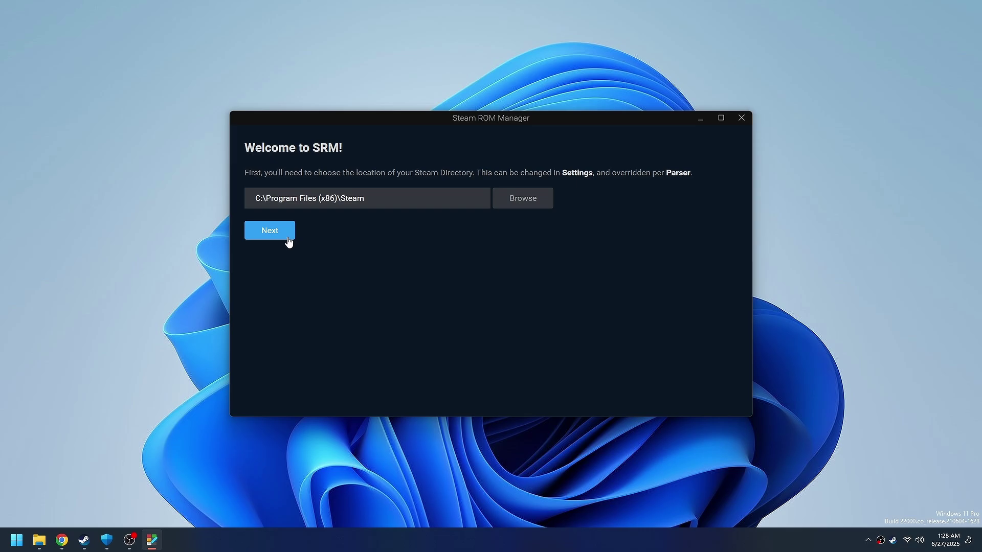
click(288, 240)
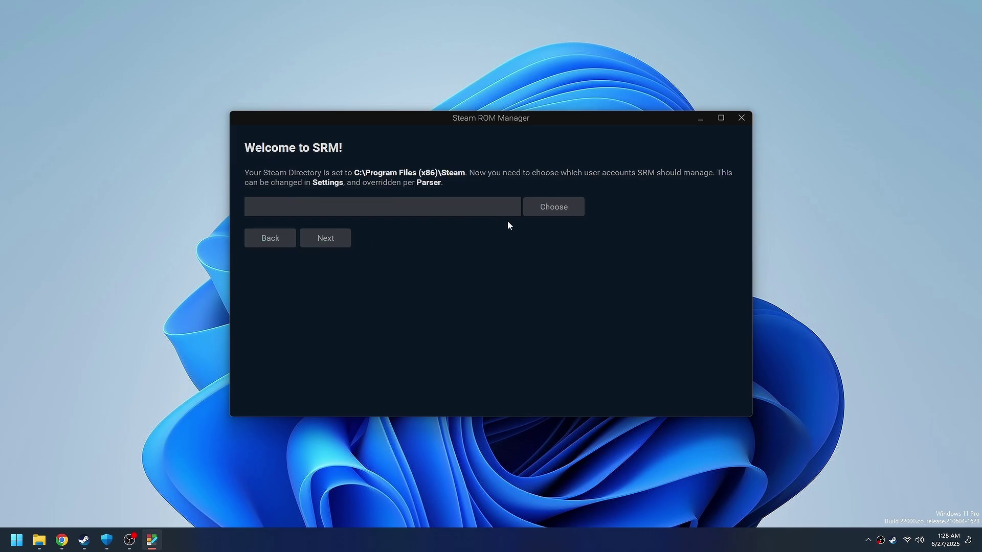
Choose the Steam user account to manage, finish the welcome setup and maximize the window.
click(554, 207)
click(487, 313)
click(525, 339)
click(326, 240)
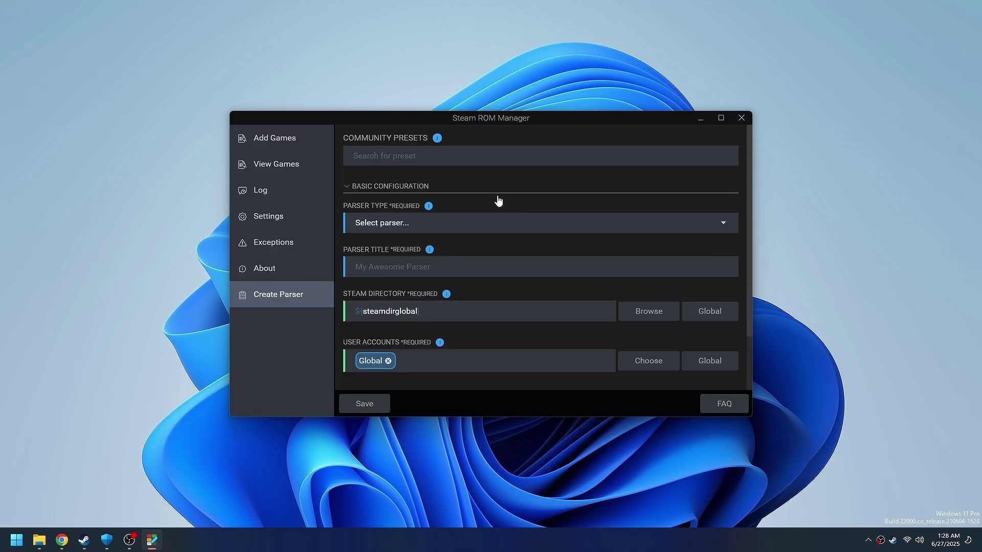
drag(546, 117, 546, 2)
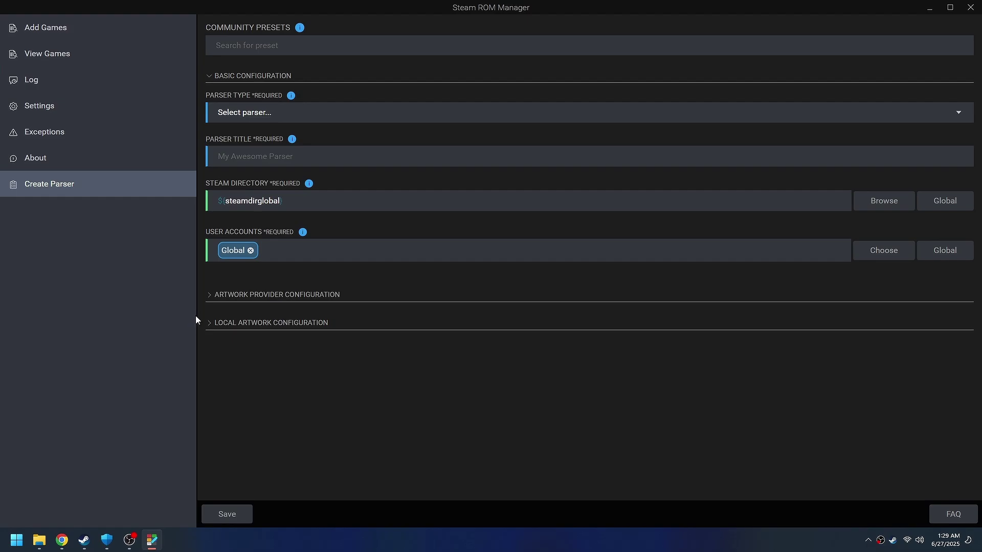
click(17, 541)
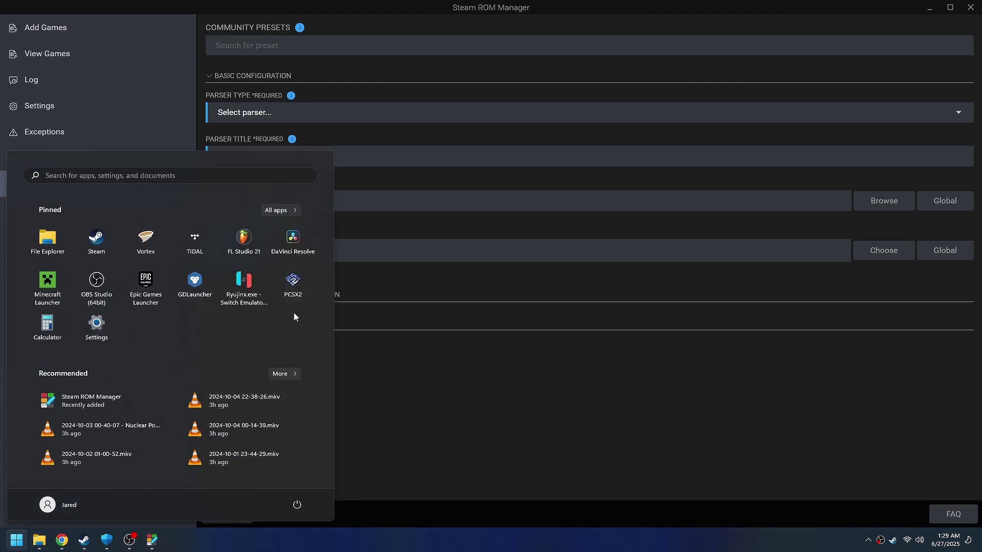
click(388, 357)
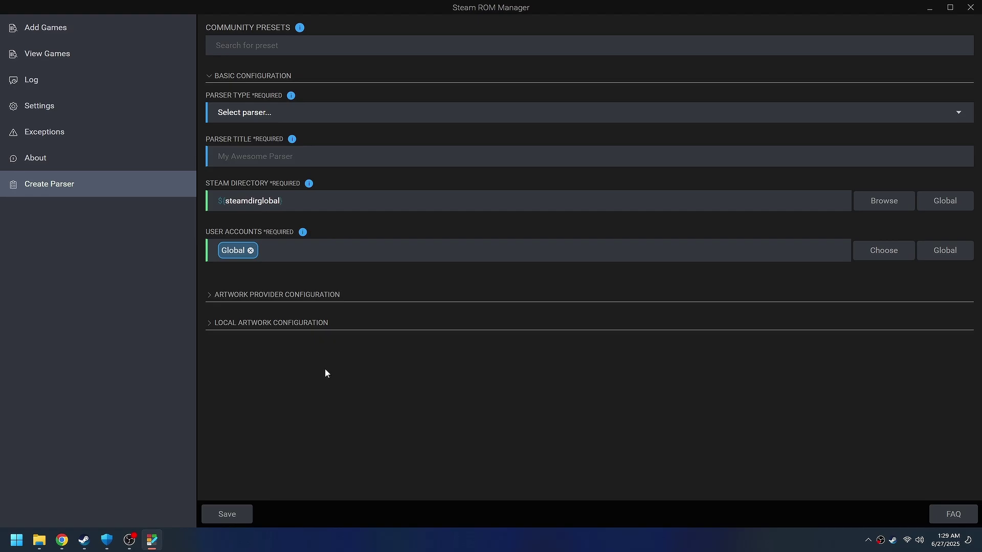
Search the community presets for PCSX2 and apply the preset Sony PlayStation 2 - PCSX2 to the new parser.
click(298, 50)
text(PC)
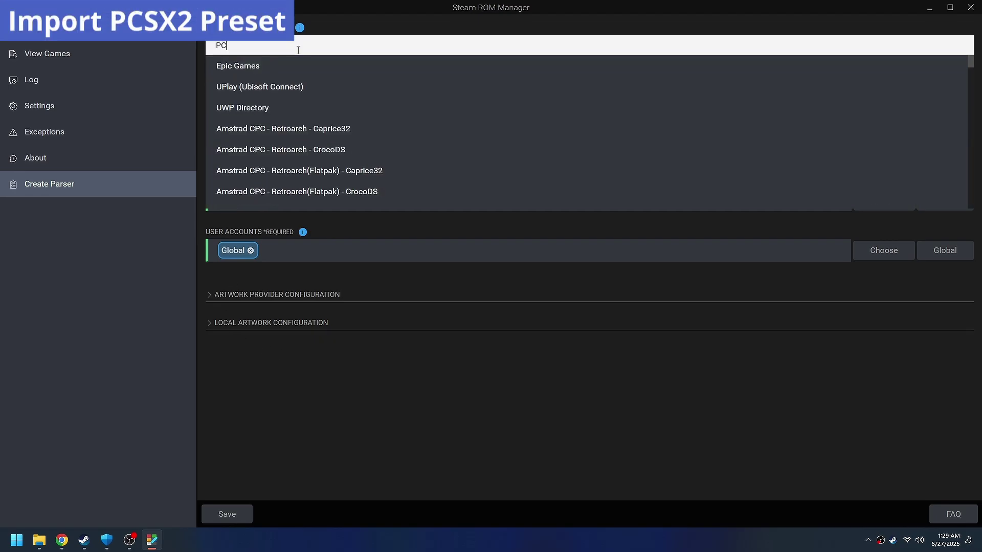
text(SX2)
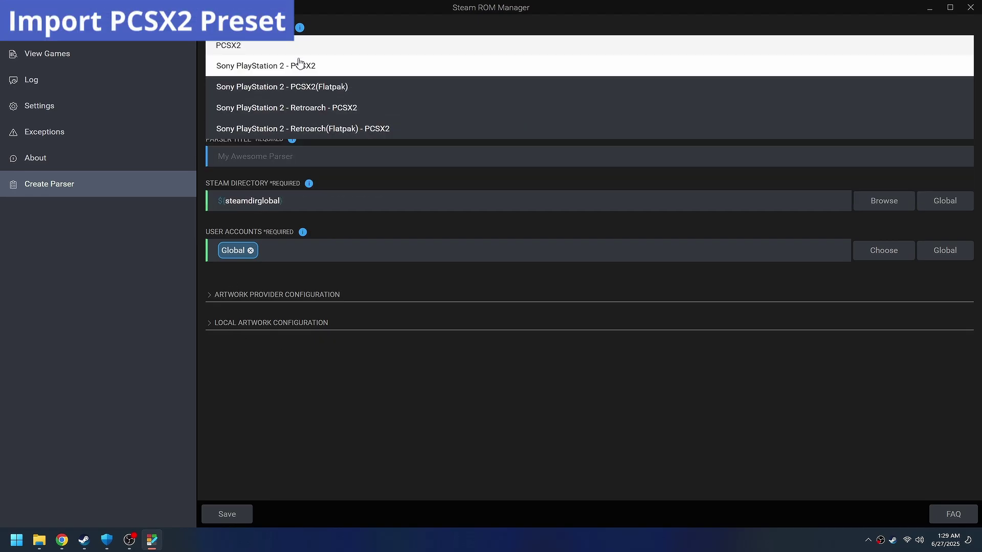
click(300, 66)
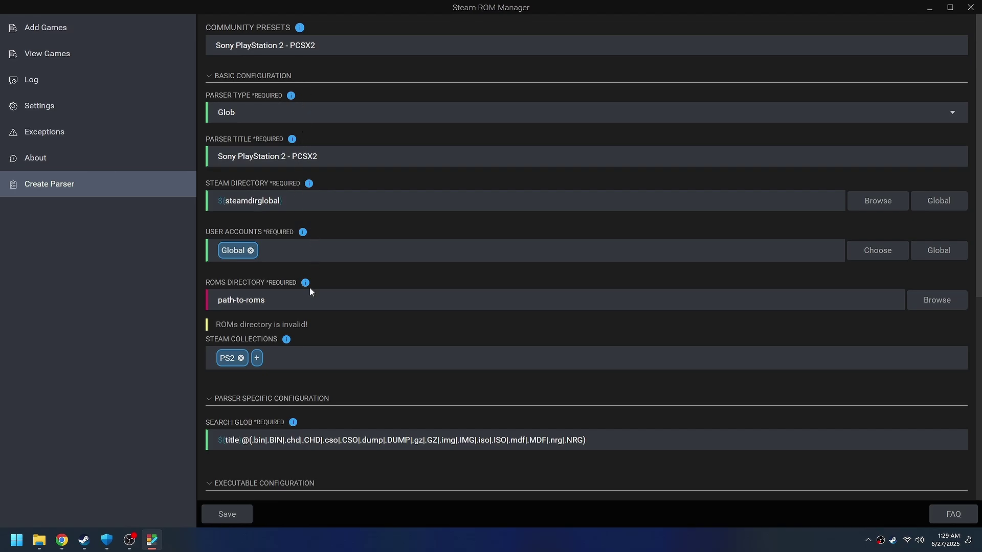
Set the parser's ROMs directory to the PS2-ISO folder inside G6-SONY PS2 on the E: drive.
click(937, 300)
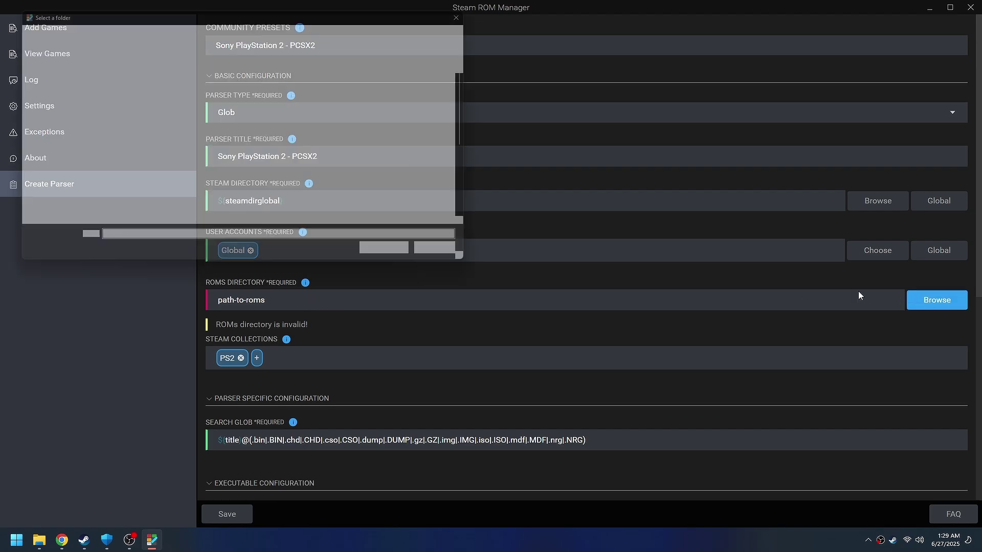
click(44, 220)
double_click(153, 162)
double_click(179, 190)
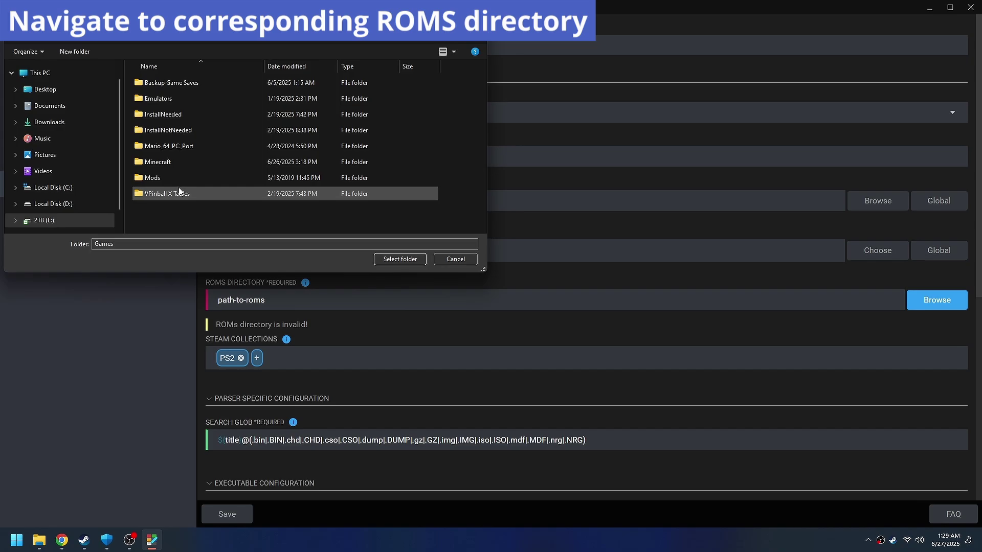
double_click(179, 190)
double_click(176, 147)
double_click(182, 99)
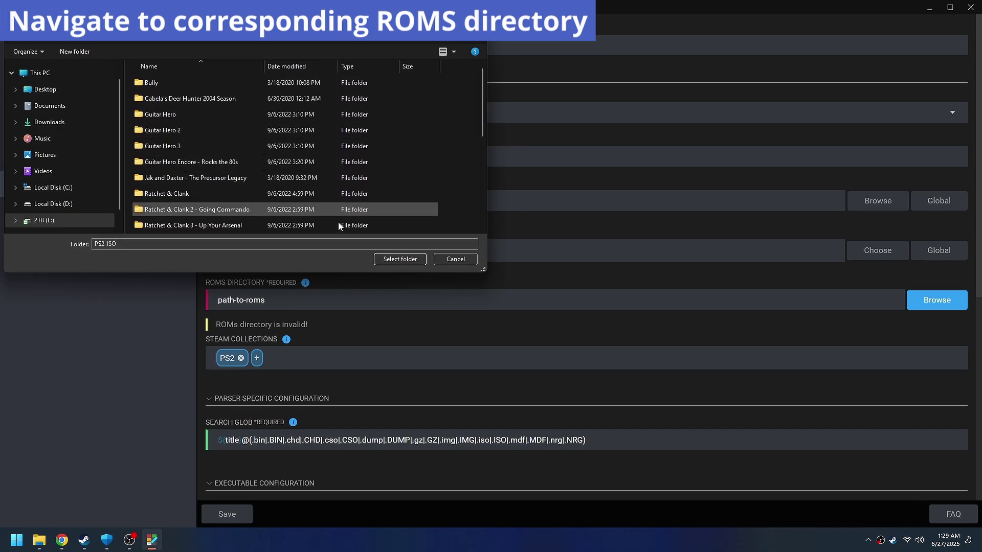
click(396, 259)
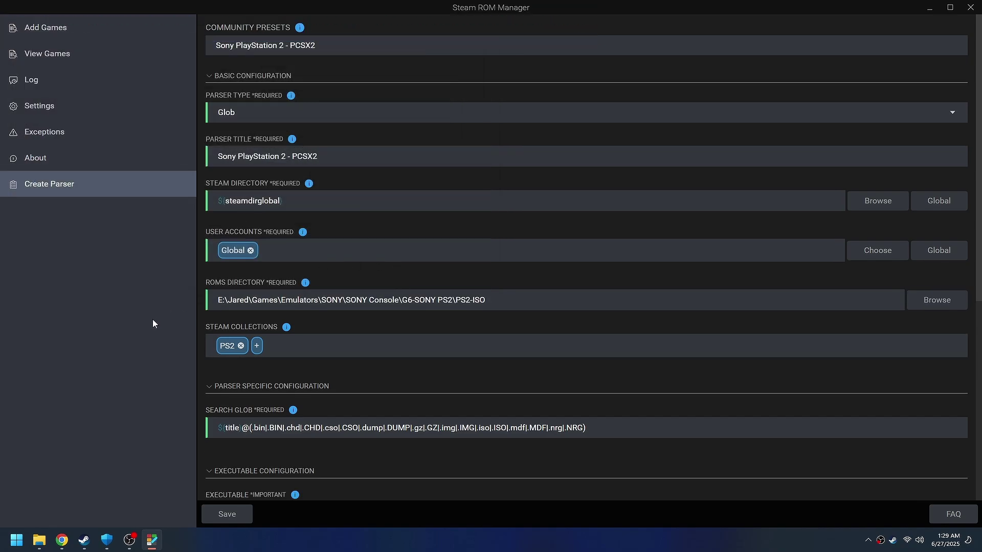
Set the parser's executable to C:\Program Files\PCSX2\pcsx2-qt.exe.
click(210, 470)
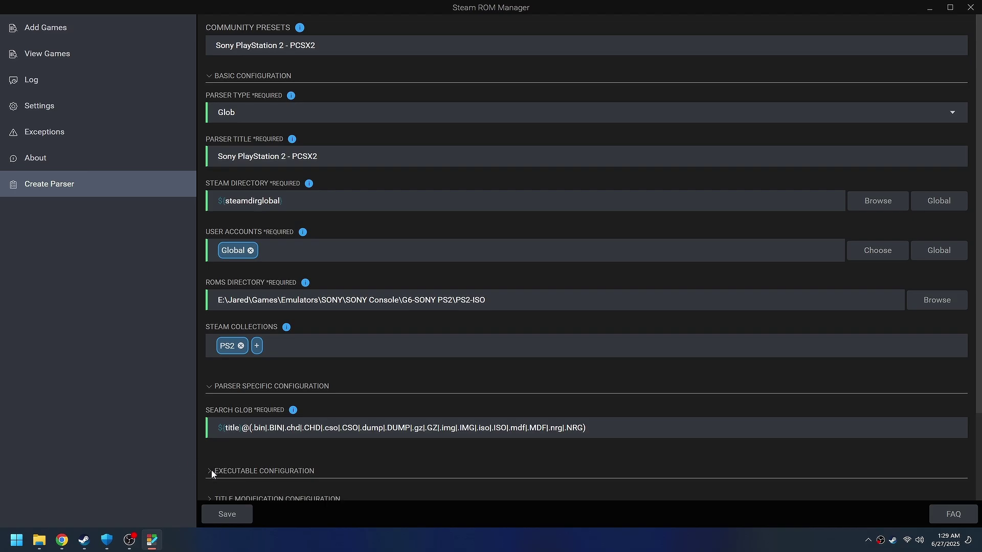
click(211, 472)
scroll(262, 469, down, 6)
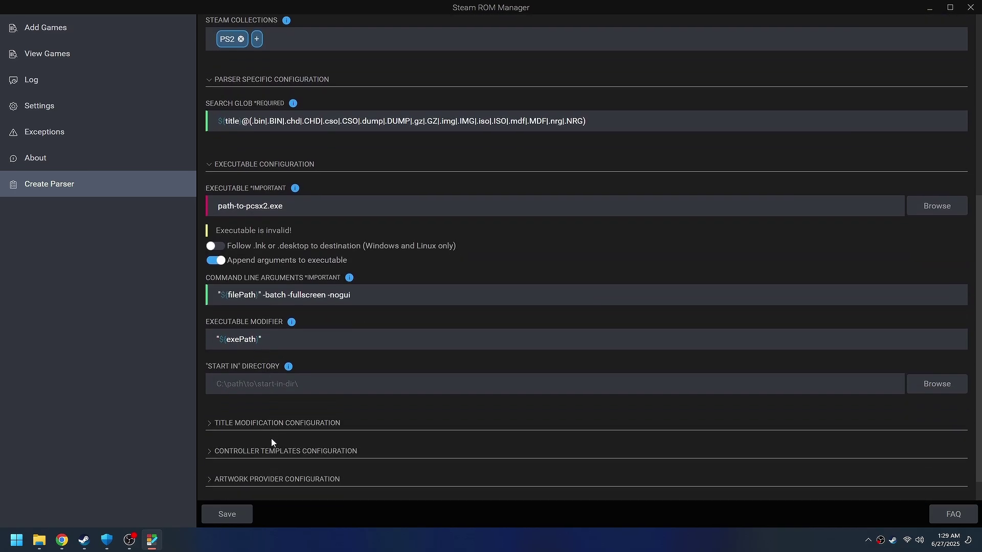
click(948, 210)
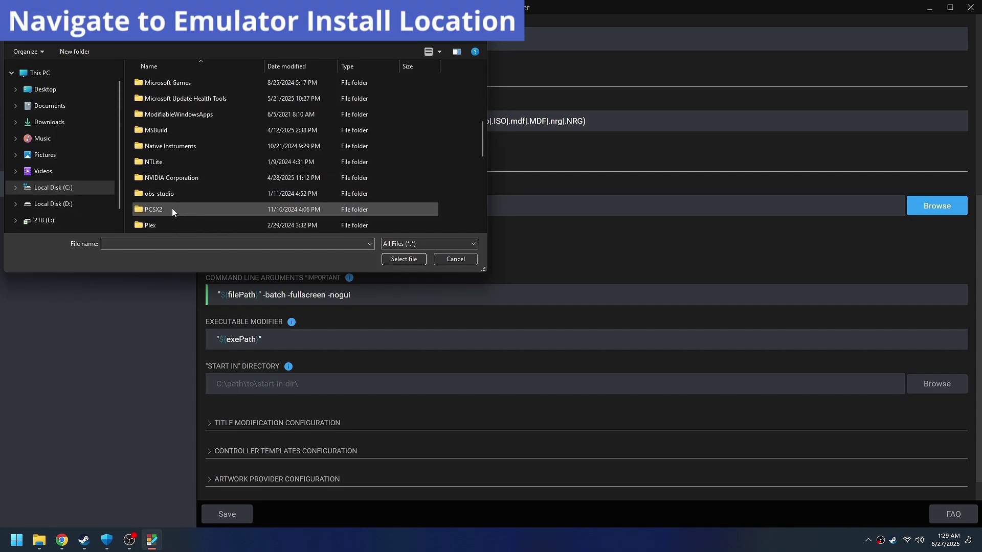
double_click(172, 209)
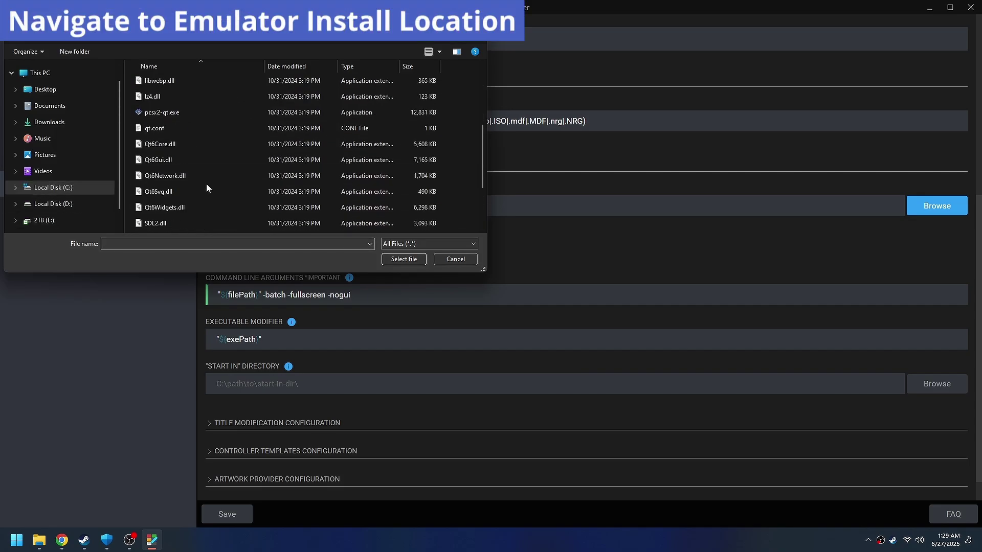
scroll(206, 183, down, 3)
click(202, 208)
click(395, 260)
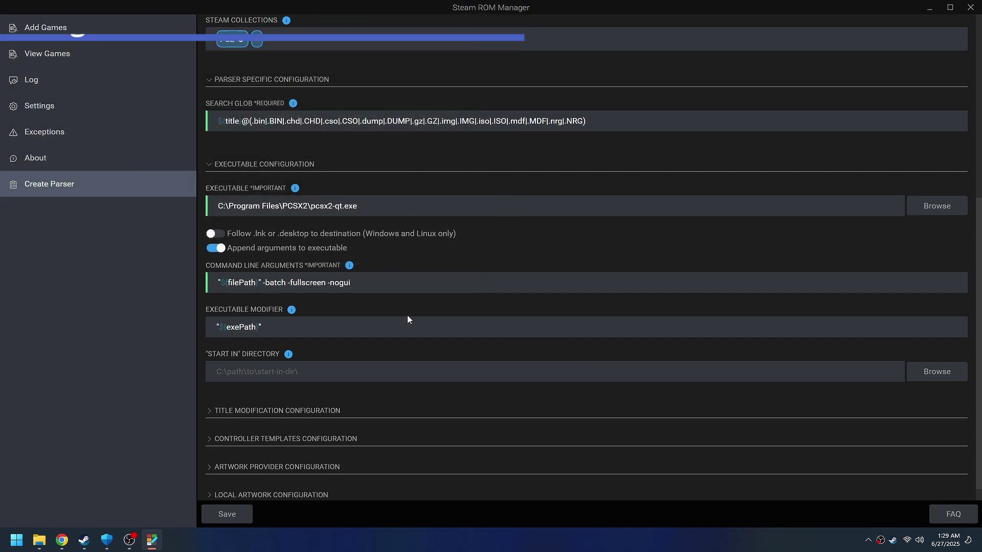
Check the controller template options, collapse them and expand the artwork provider configuration.
click(209, 440)
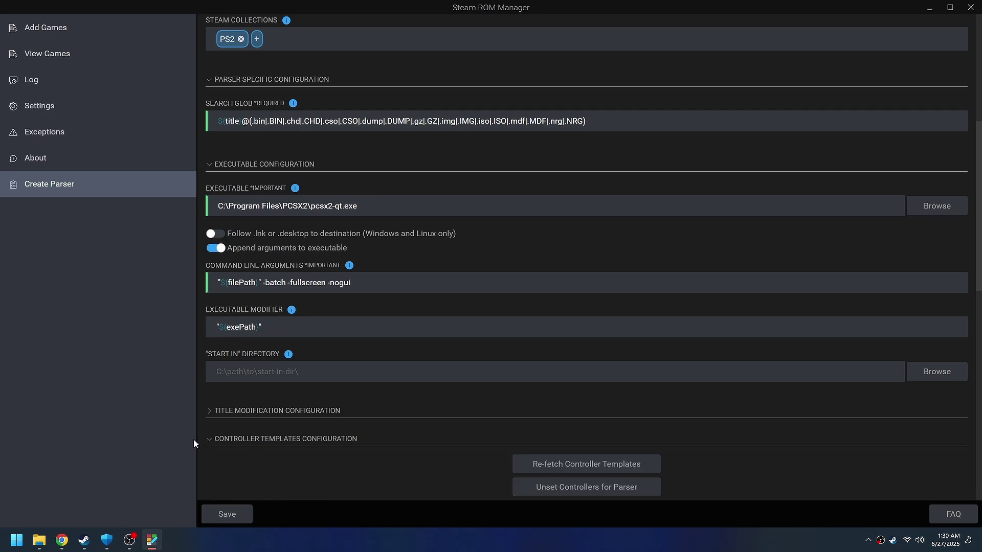
click(209, 439)
scroll(199, 441, down, 1)
click(206, 450)
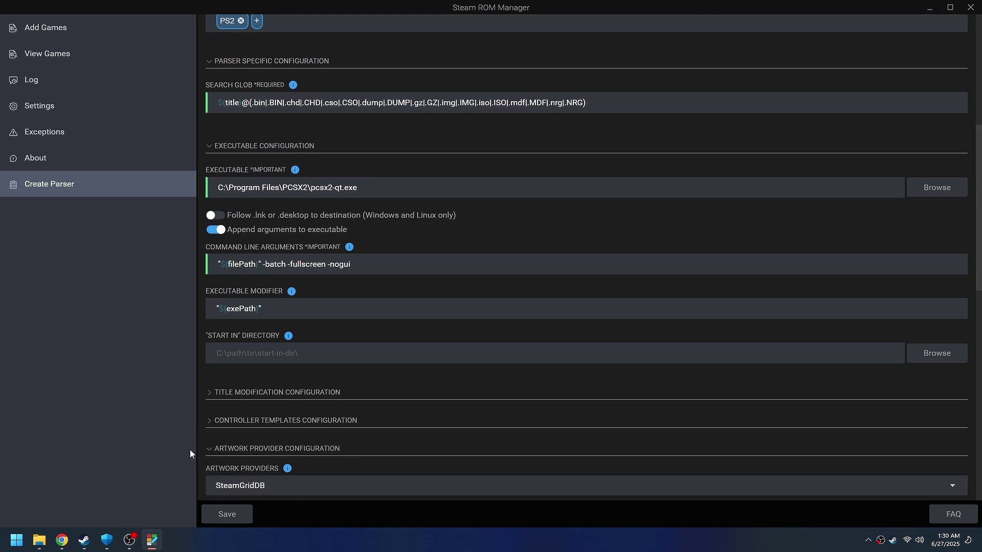
Collapse the artwork provider configuration, save the Sony PlayStation 2 - PCSX2 parser and run a test of it.
click(209, 448)
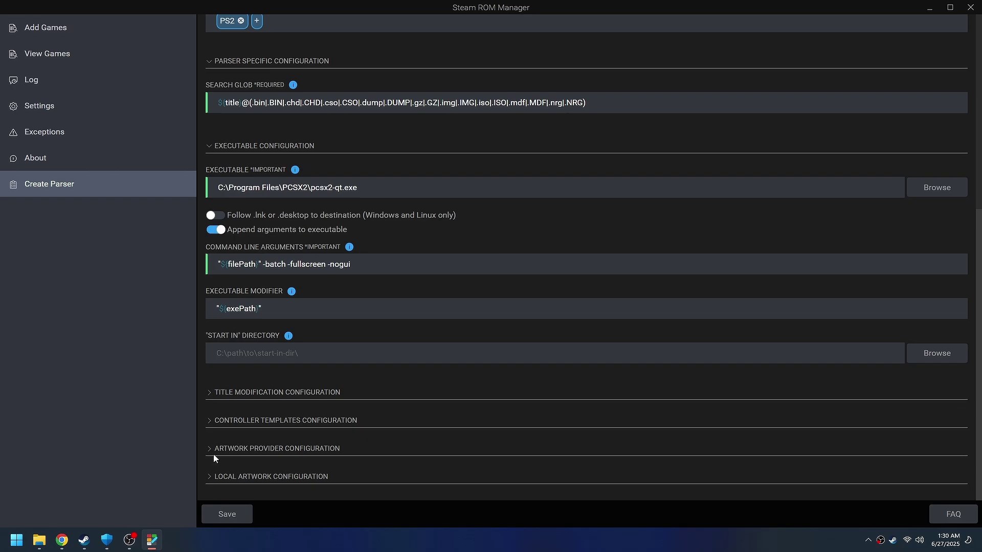
scroll(213, 458, up, 6)
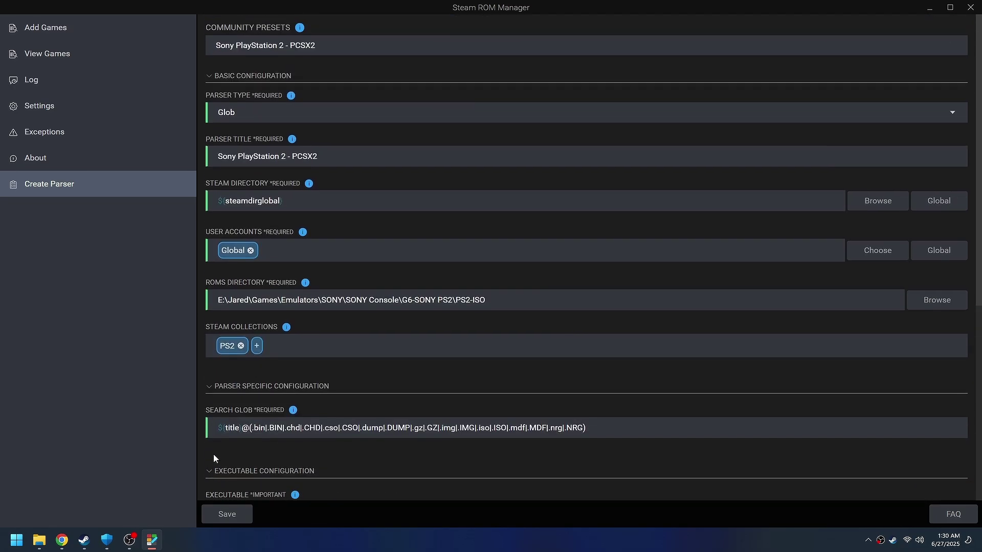
click(229, 515)
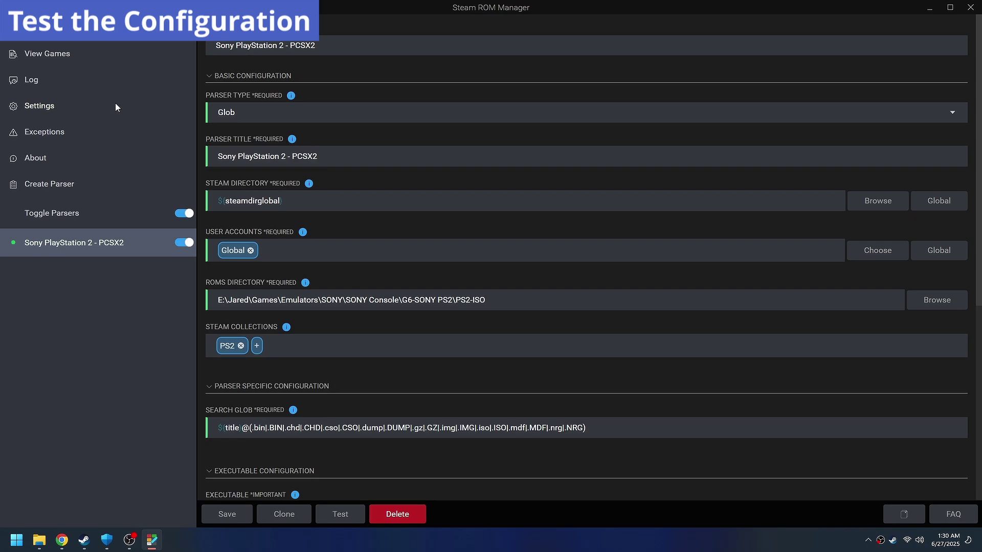
click(340, 514)
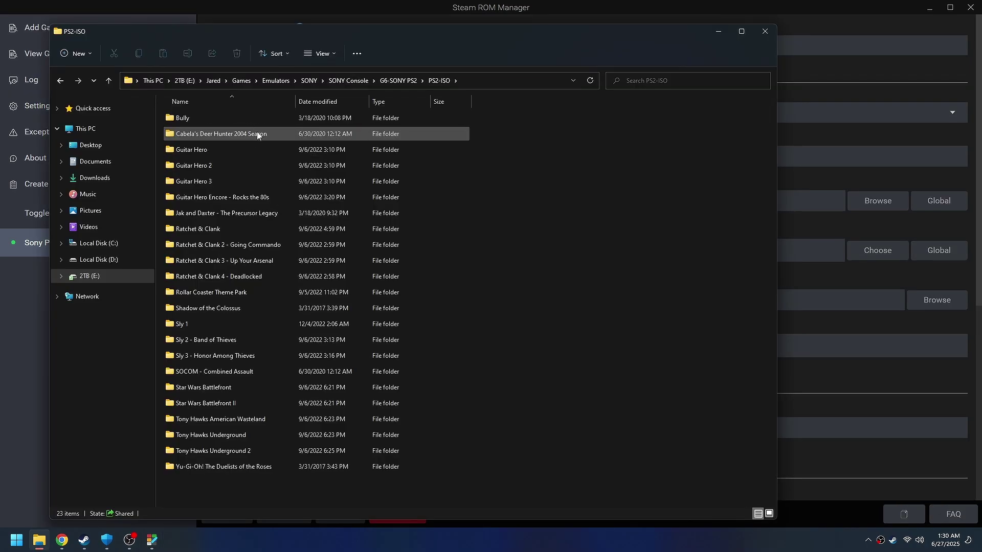
Check how the Bully game is stored in its ROM folder and prefix the parser's search glob with */ before ${title}.
double_click(258, 118)
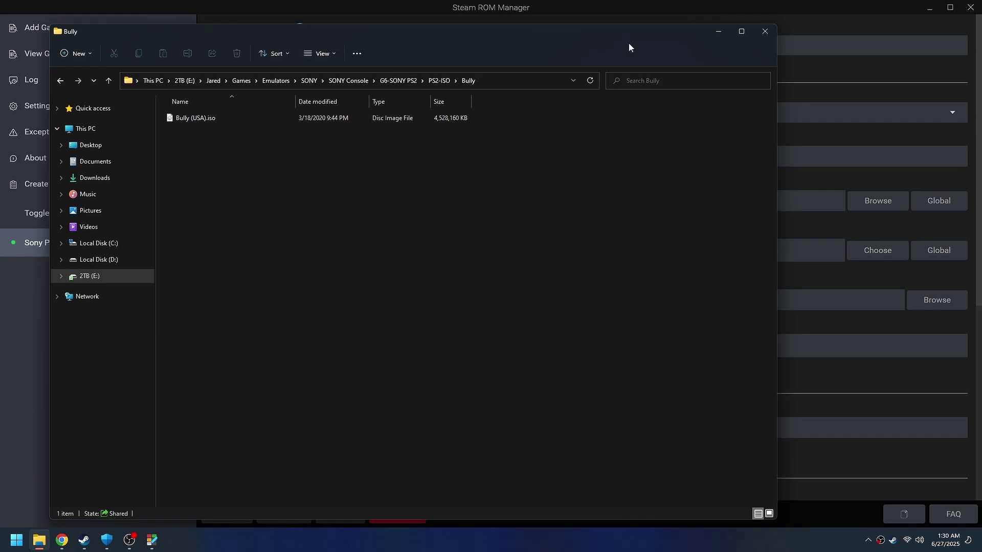
click(718, 33)
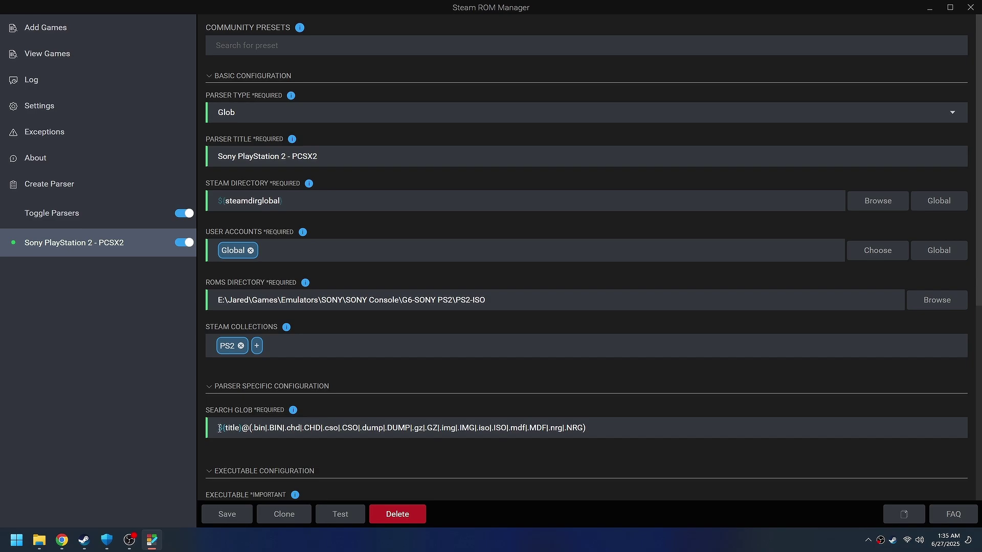
click(220, 429)
text(**)
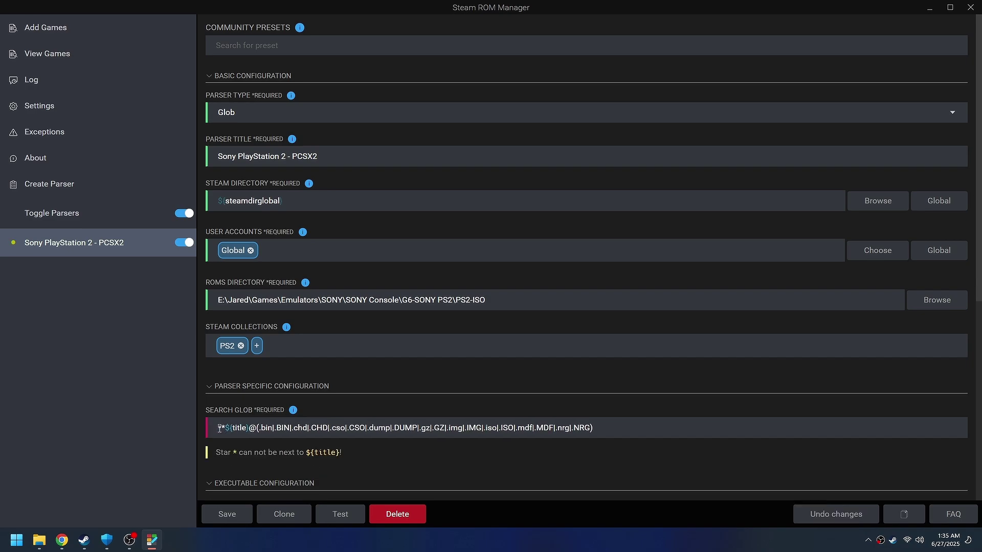
text(/)
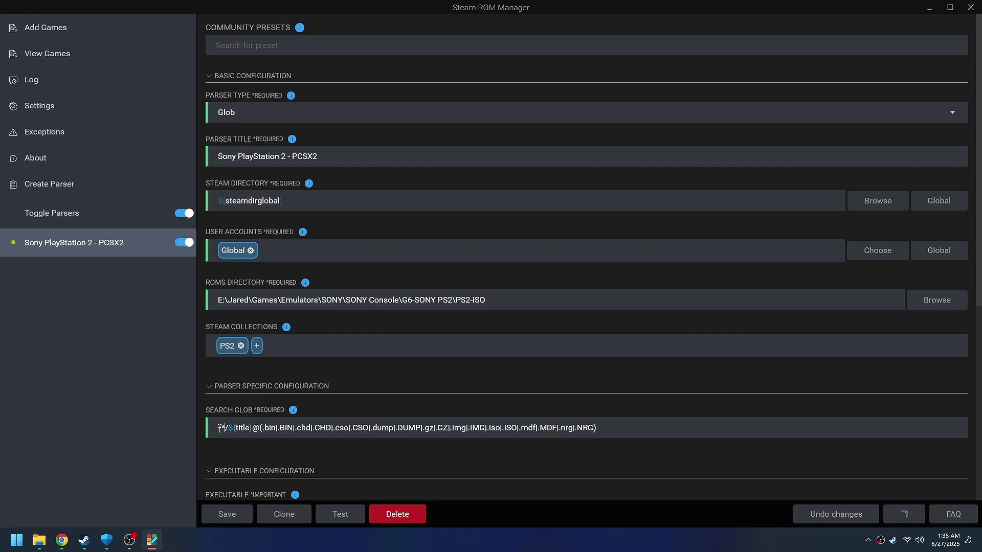
key(BackSpace)
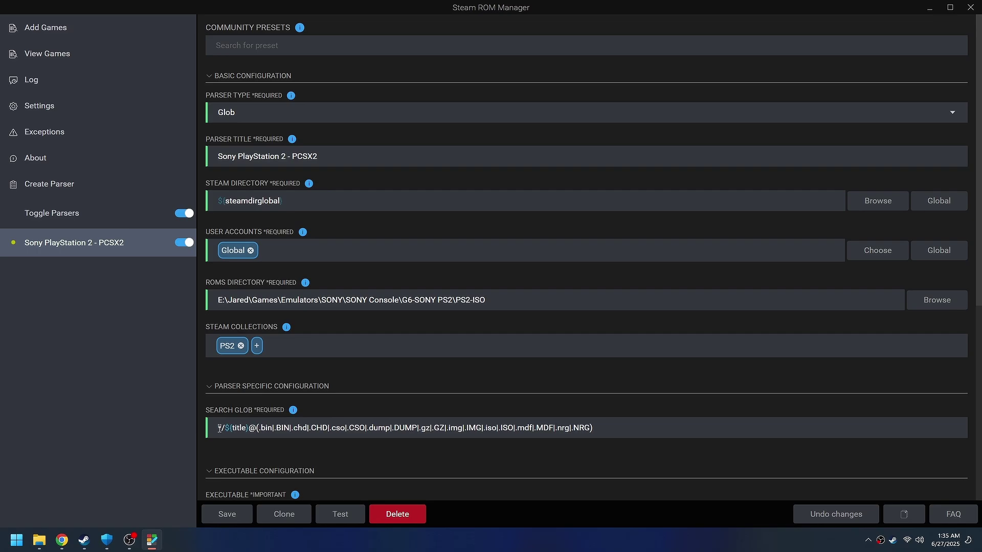
Save the changed parser, test it again and review the detected titles in the log.
click(228, 515)
click(333, 517)
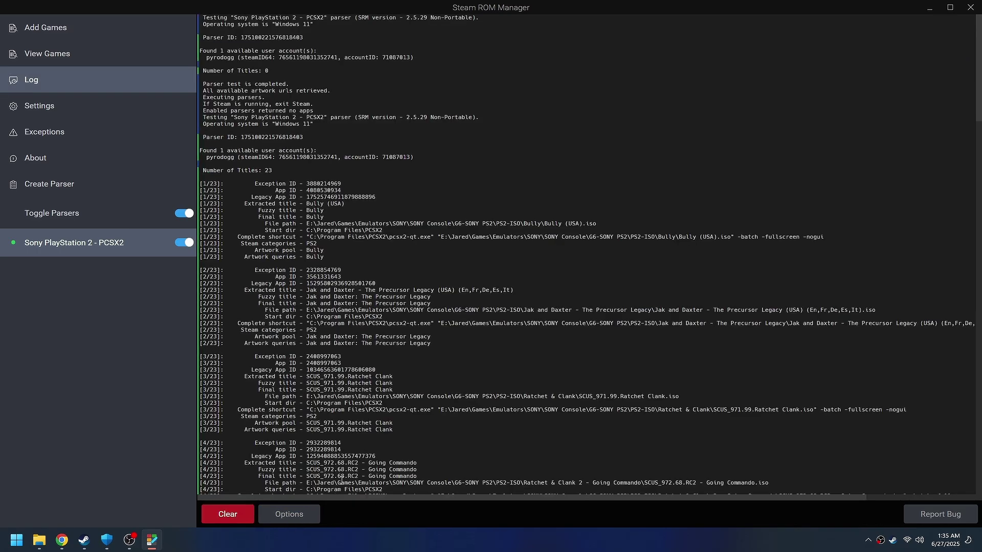
scroll(341, 481, down, 20)
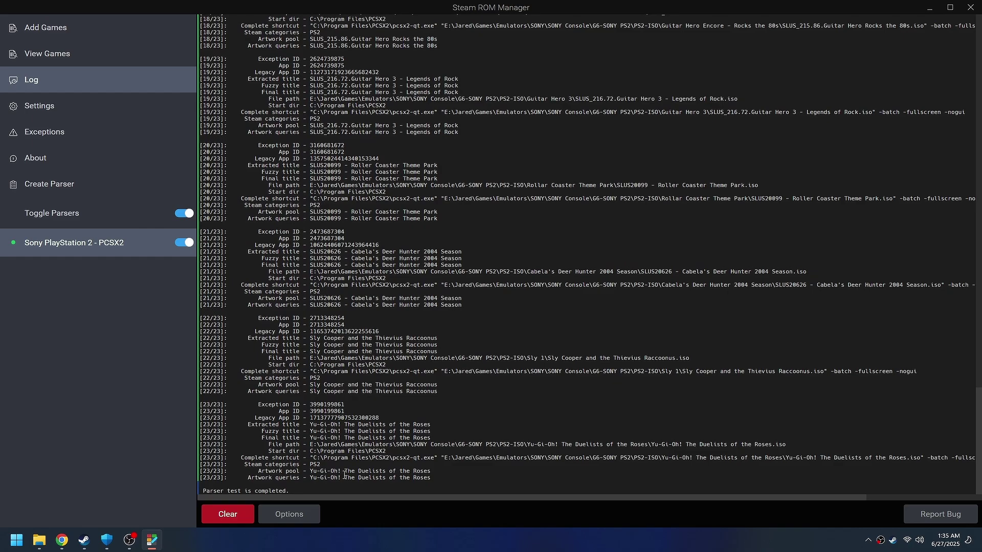
Go to the page for adding games to Steam and parse the PS2 games.
click(93, 51)
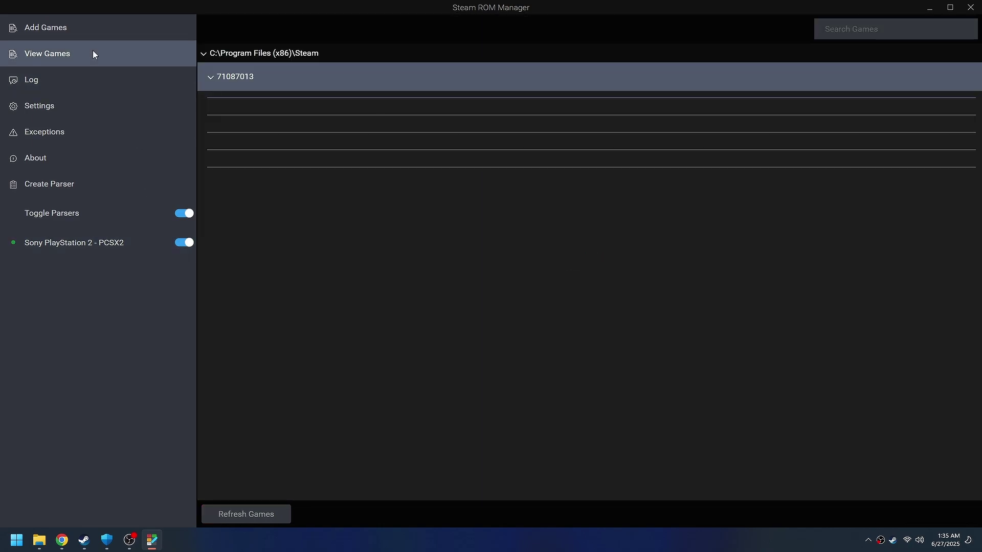
click(93, 32)
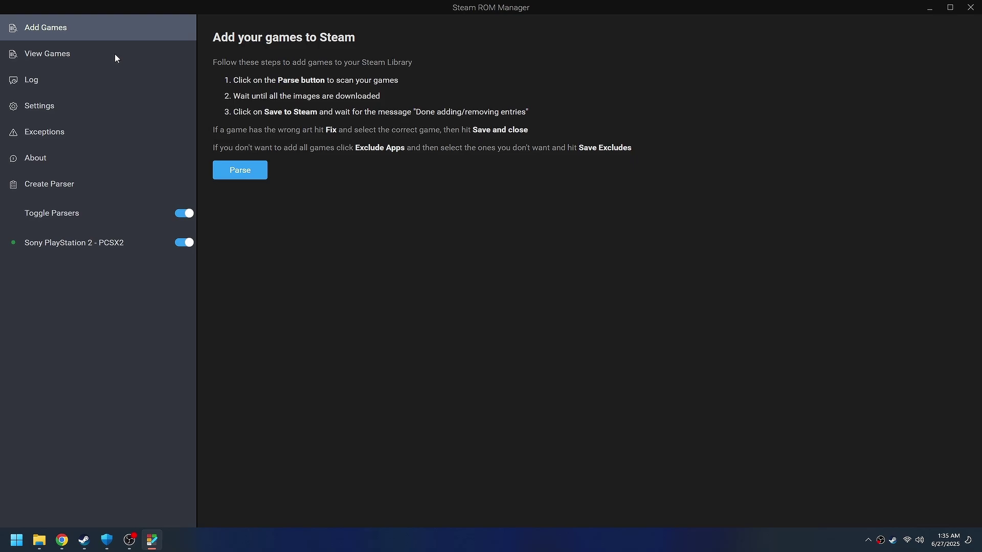
click(232, 163)
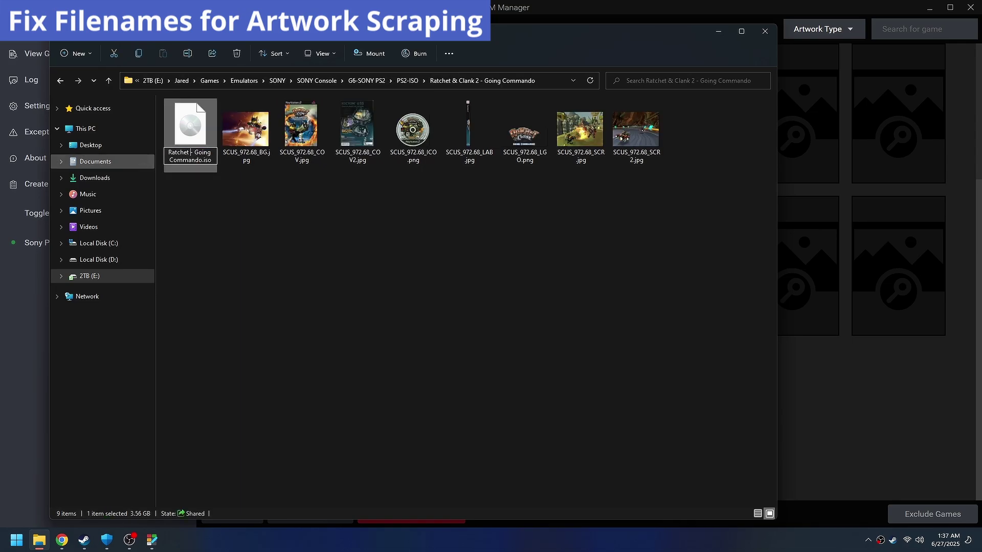
Rename the Going Commando disc image, adding "& Clank" after Ratchet in its file name.
text(& Clank)
key(Return)
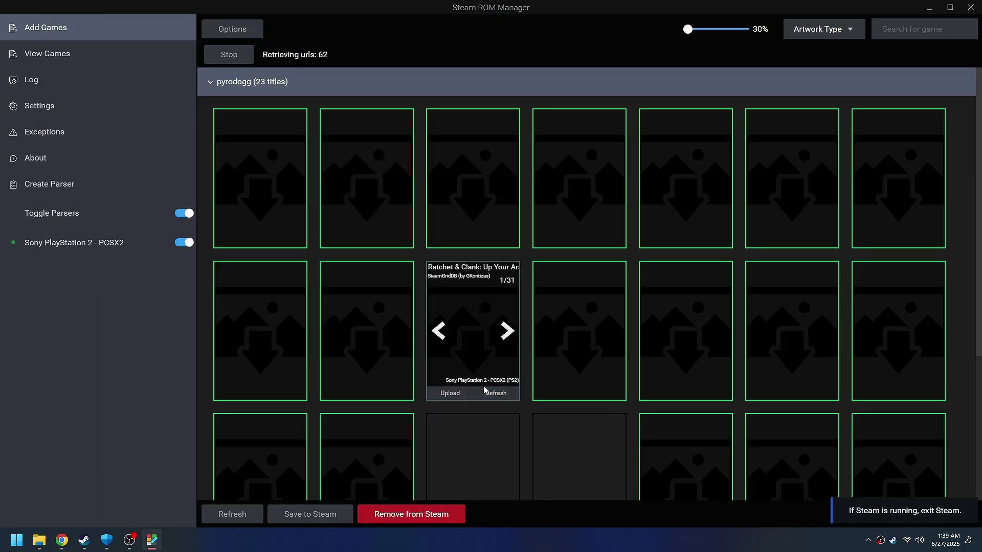
Cycle back through the alternative cover artworks for Guitar Hero 3 - Legends of Rock.
scroll(485, 391, down, 3)
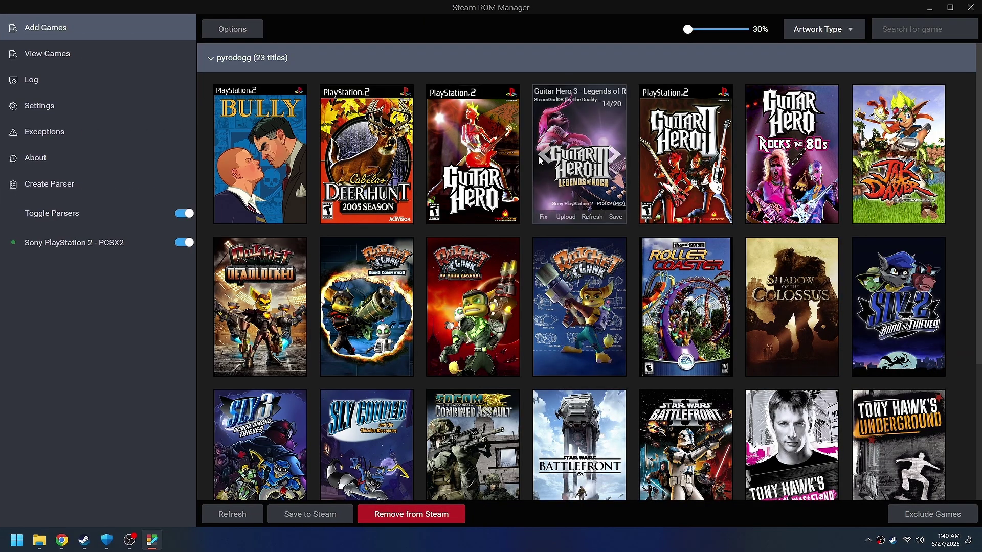
click(541, 155)
click(542, 160)
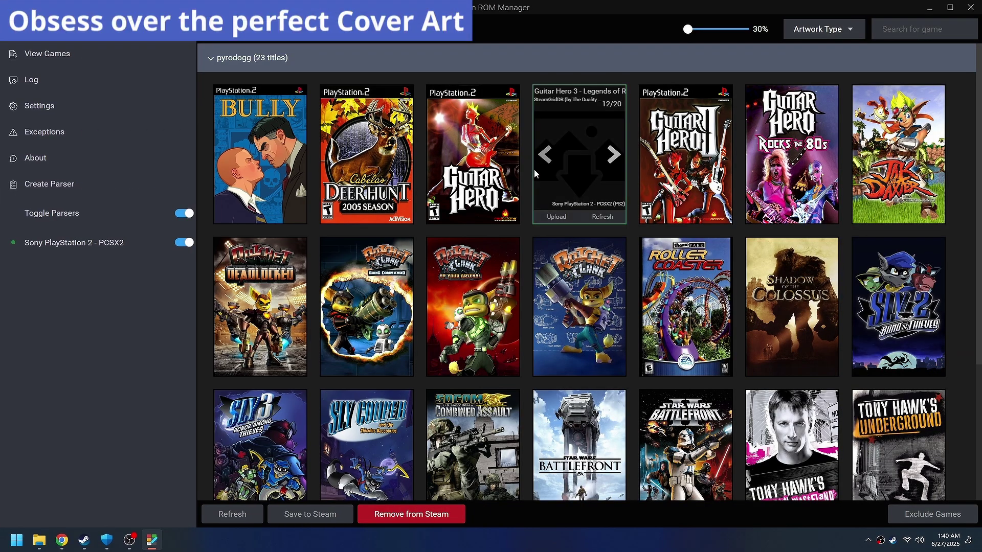
click(532, 170)
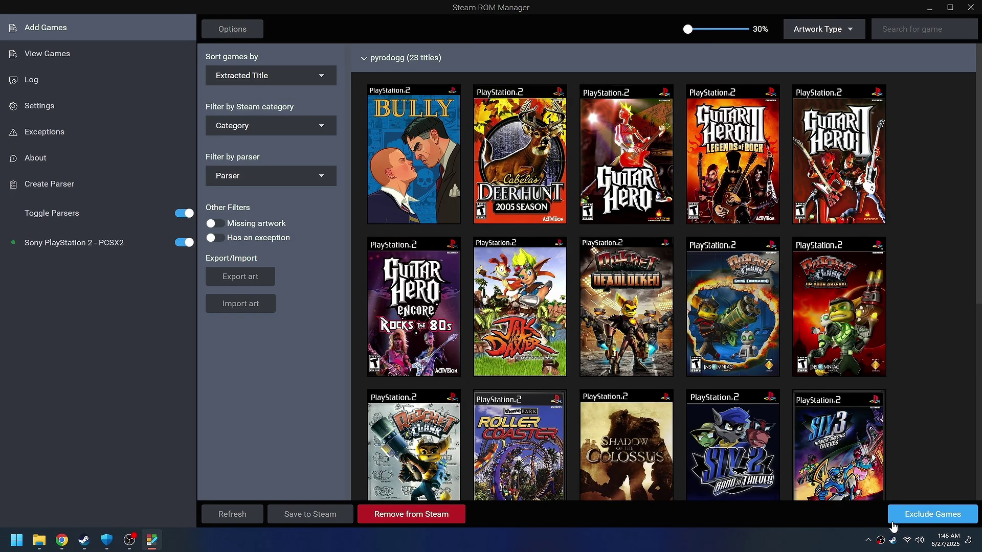
Exit the running Steam client and save the parsed games with their artwork to Steam.
right_click(892, 540)
click(884, 525)
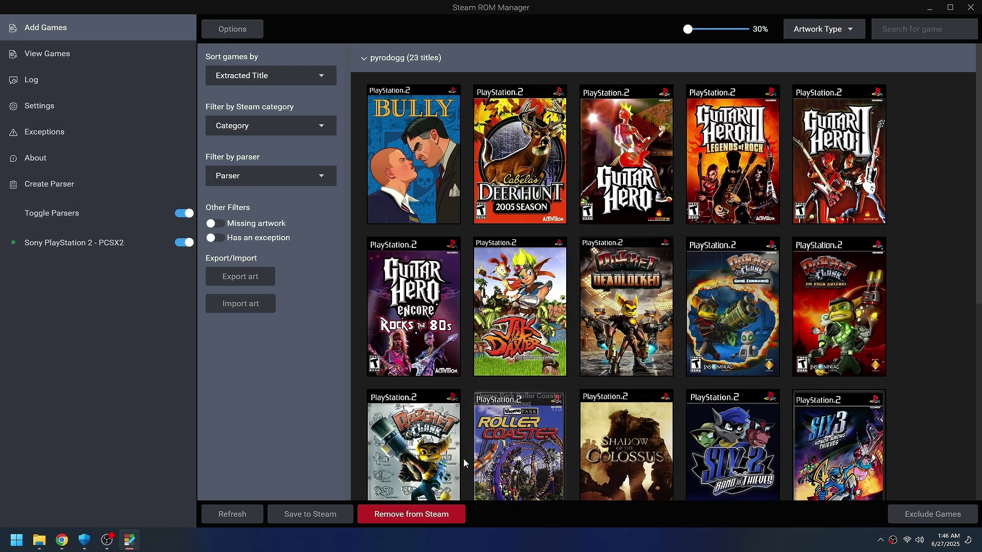
mouse_move(440, 466)
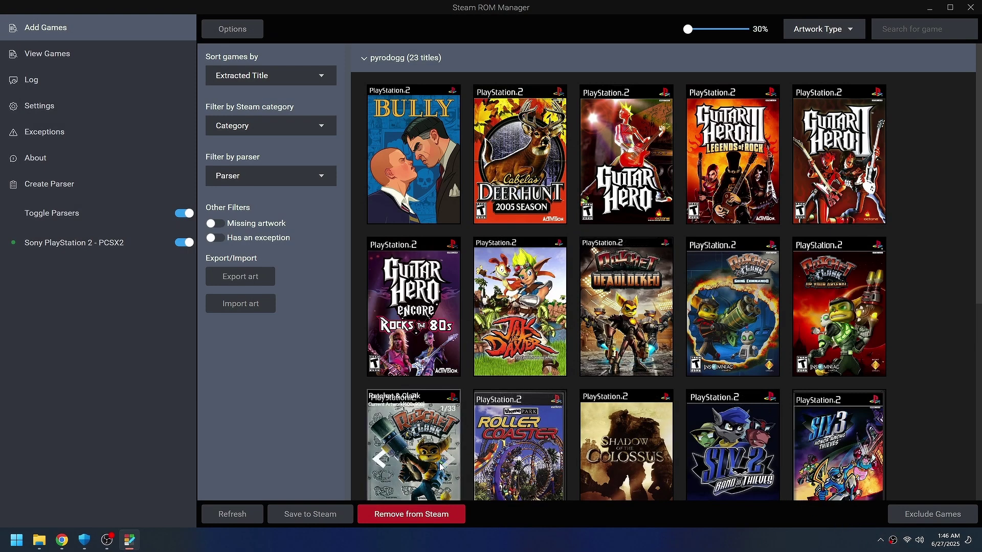
click(322, 514)
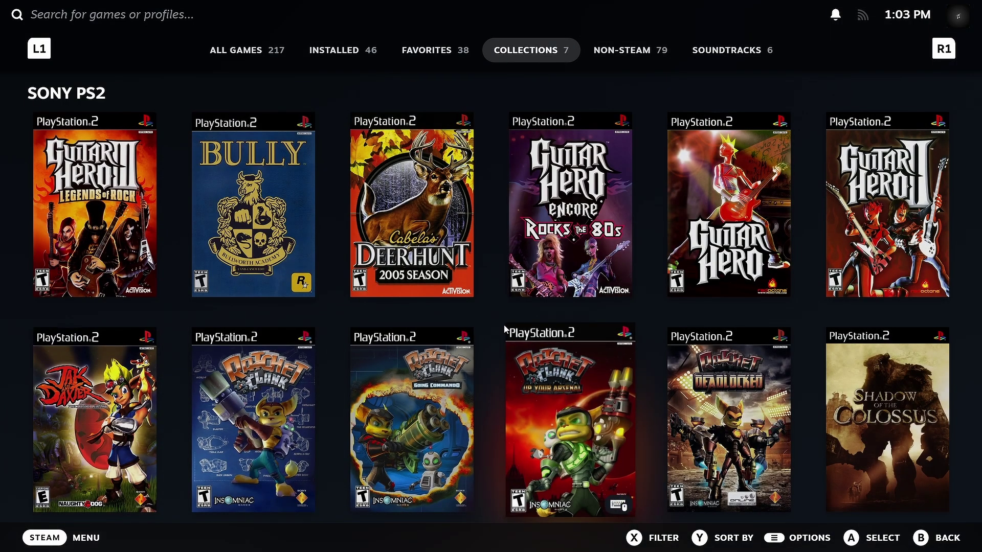
Look through the Sony PS2 collection in the Steam library to check the added games and their covers.
scroll(489, 327, down, 5)
scroll(489, 326, down, 5)
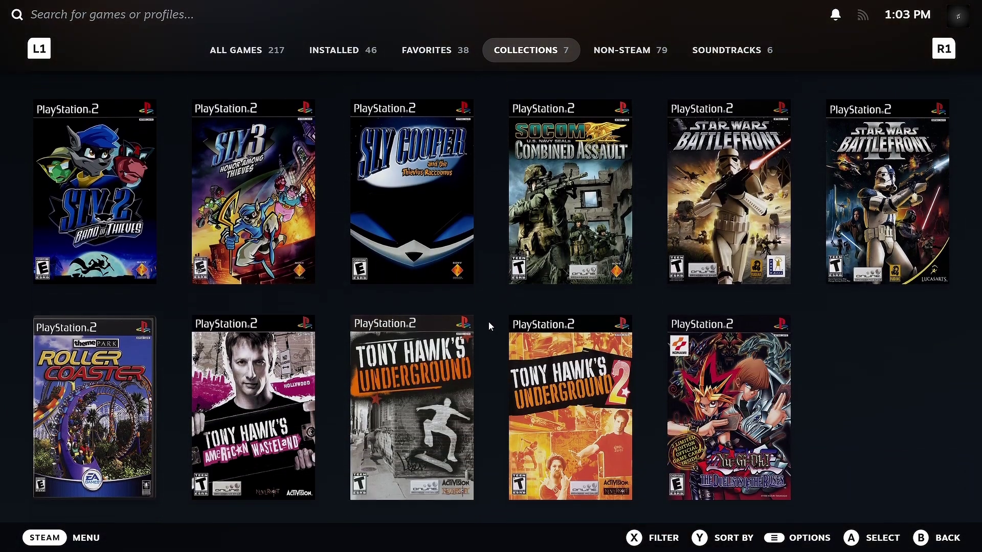